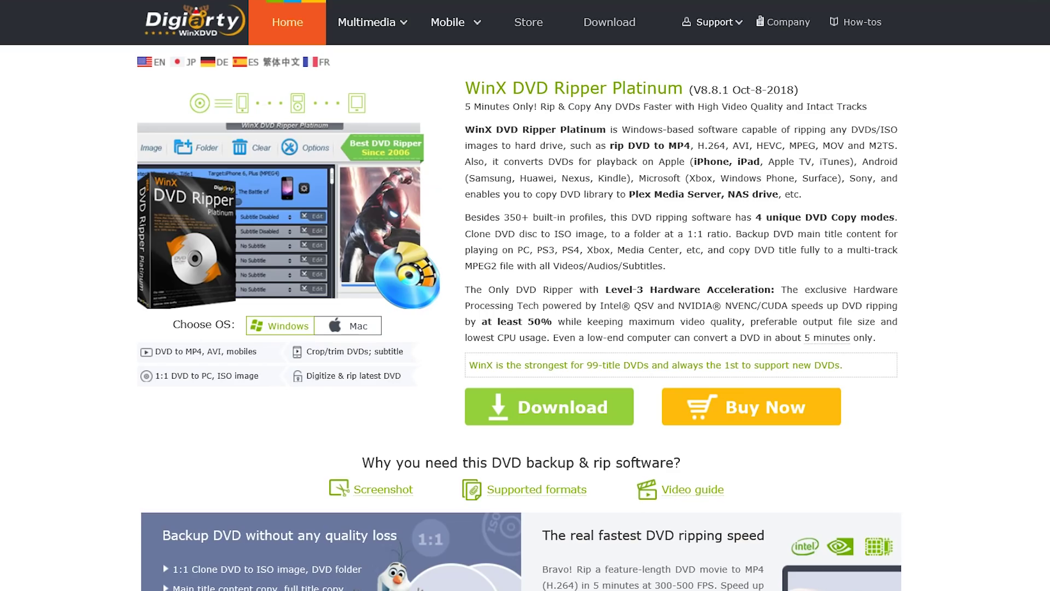
pyautogui.scroll(-3, 525, 295)
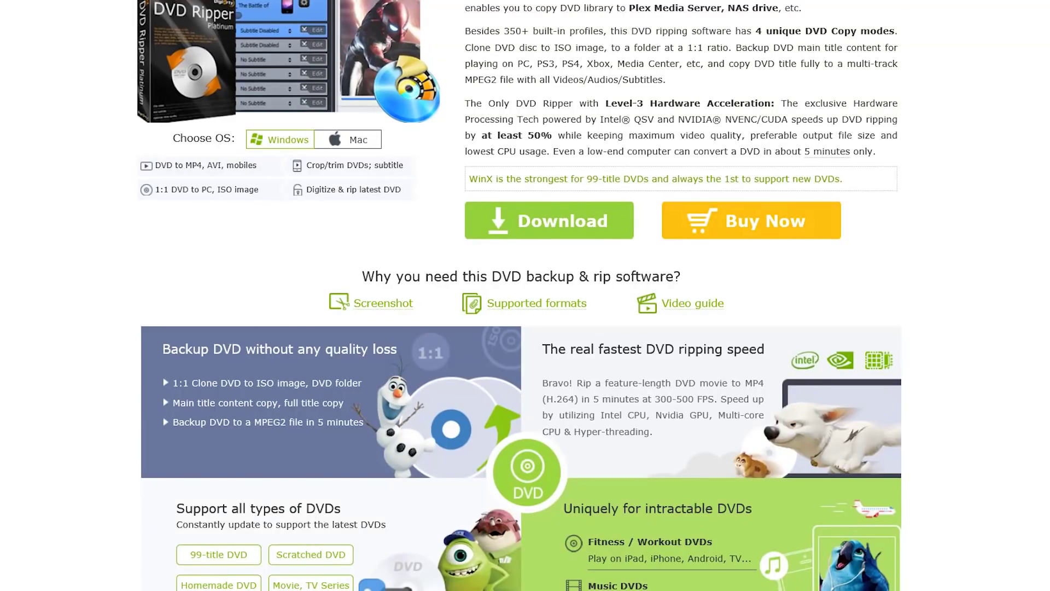
pyautogui.scroll(2, 525, 296)
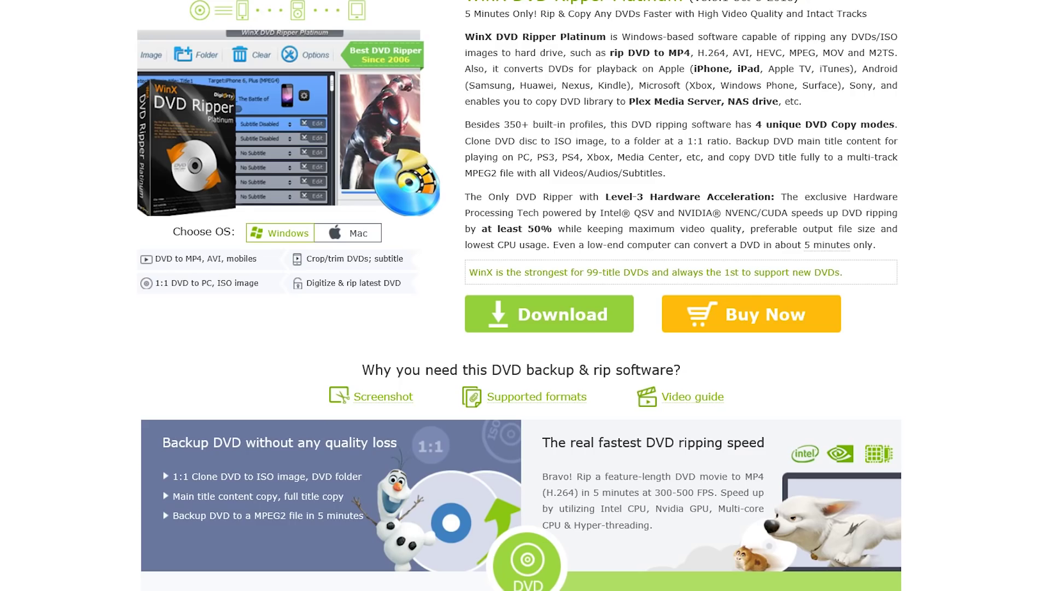
pyautogui.scroll(-5, 525, 296)
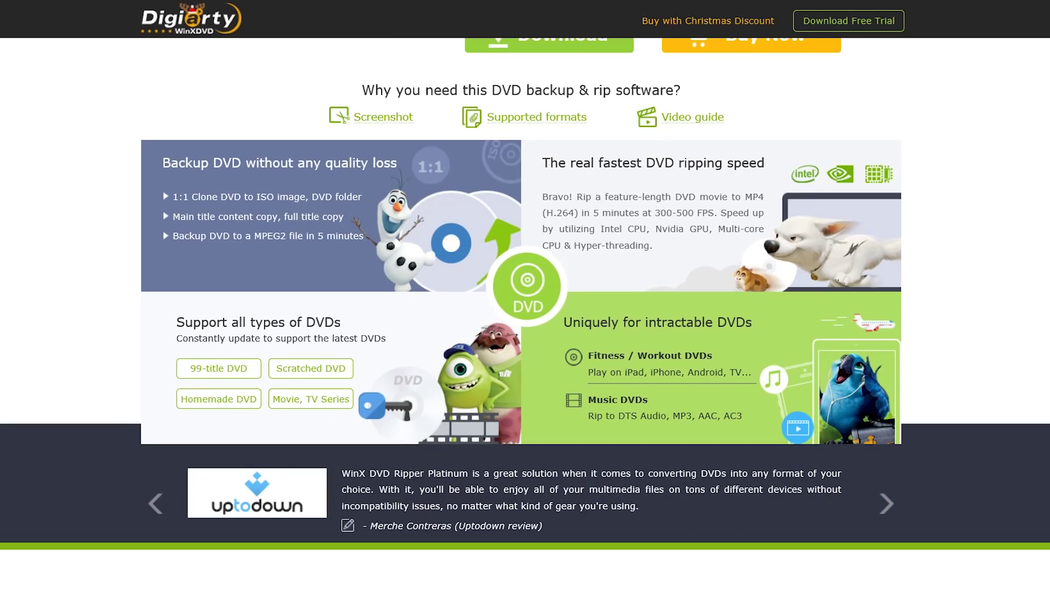
pyautogui.scroll(-7, 525, 295)
pyautogui.scroll(12, 525, 296)
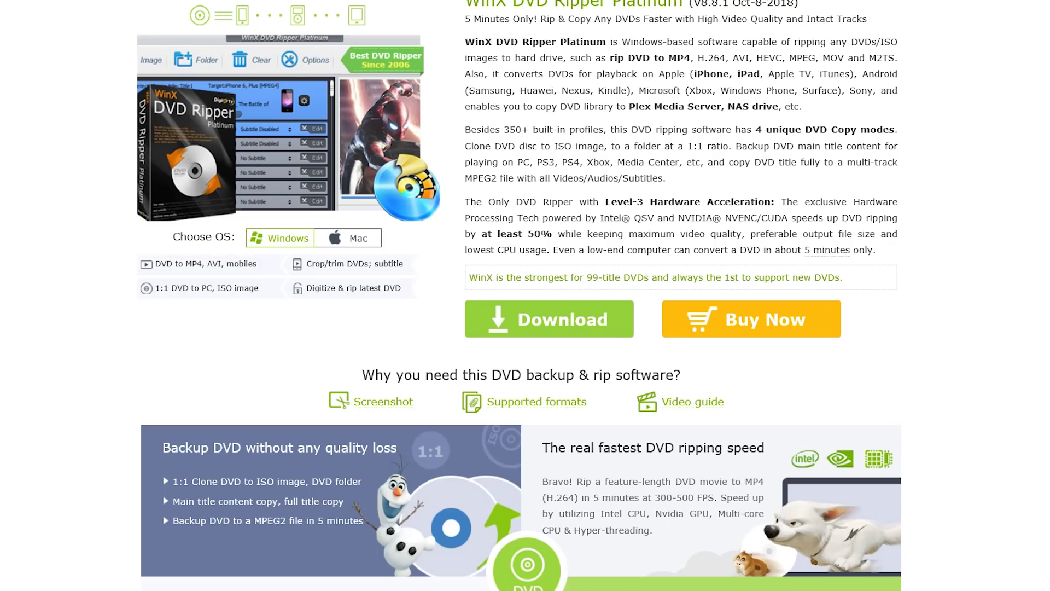
pyautogui.scroll(-7, 525, 295)
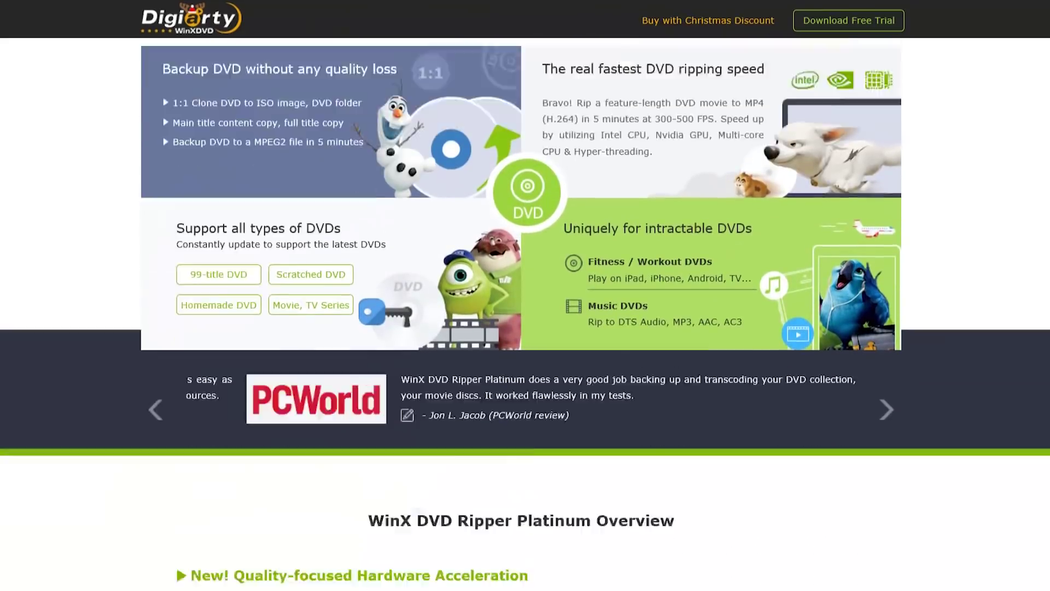
pyautogui.scroll(-8, 525, 295)
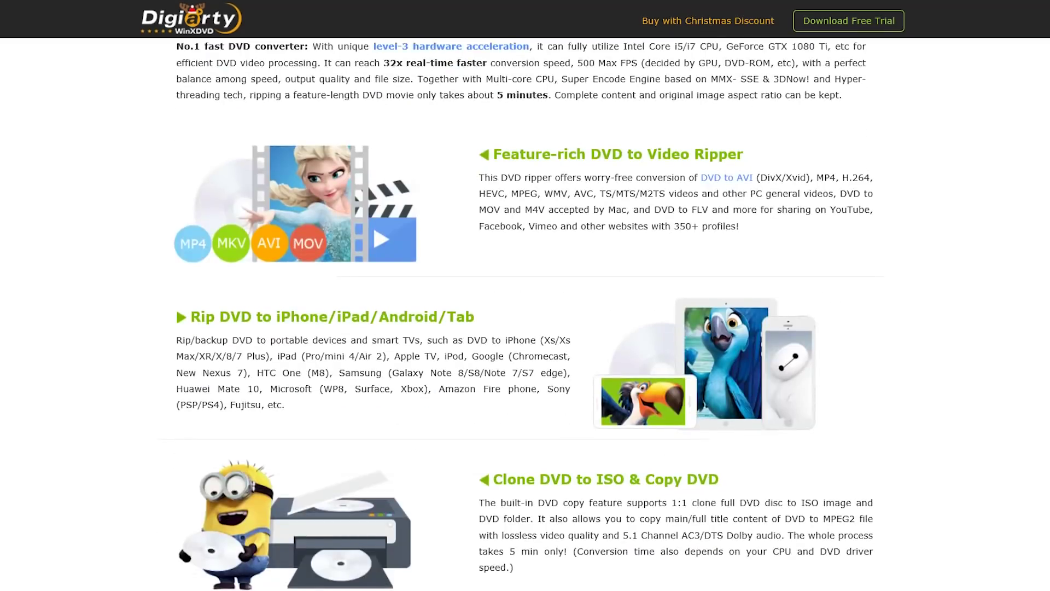
pyautogui.scroll(-3, 525, 313)
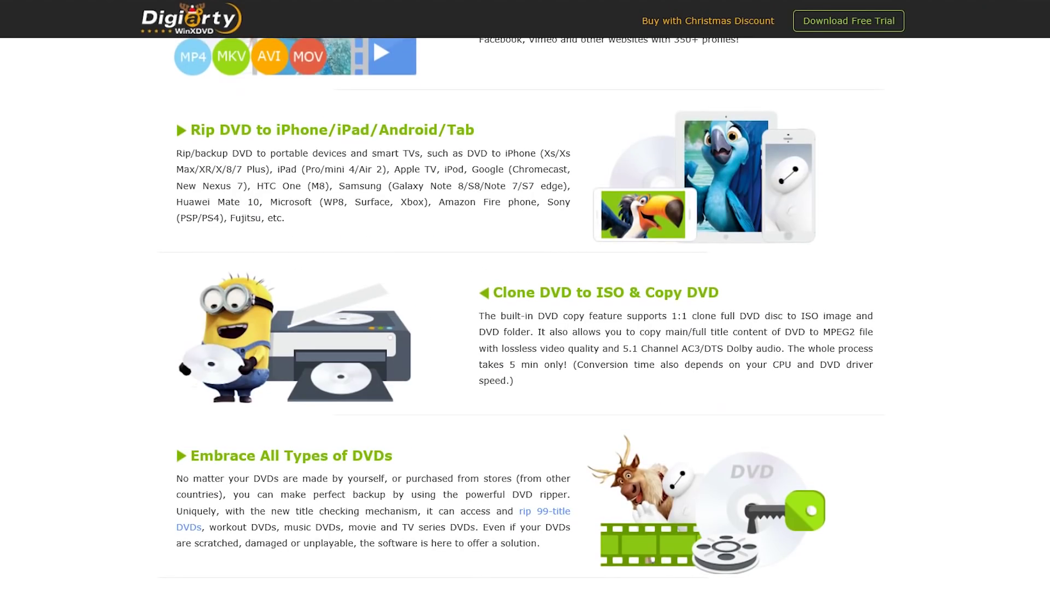
pyautogui.scroll(-3, 525, 314)
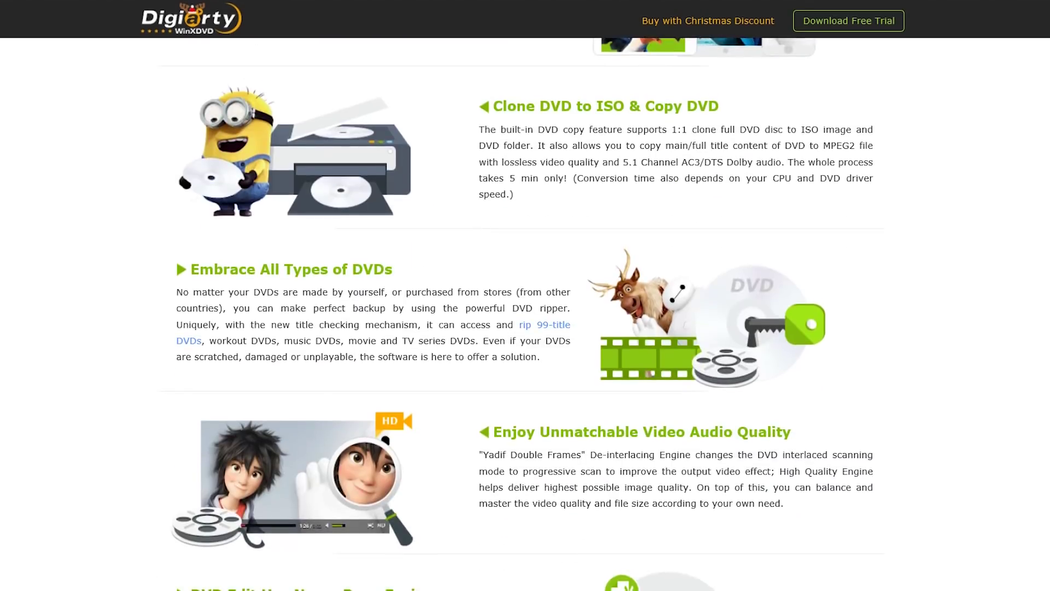
pyautogui.scroll(6, 525, 314)
pyautogui.scroll(-3, 525, 313)
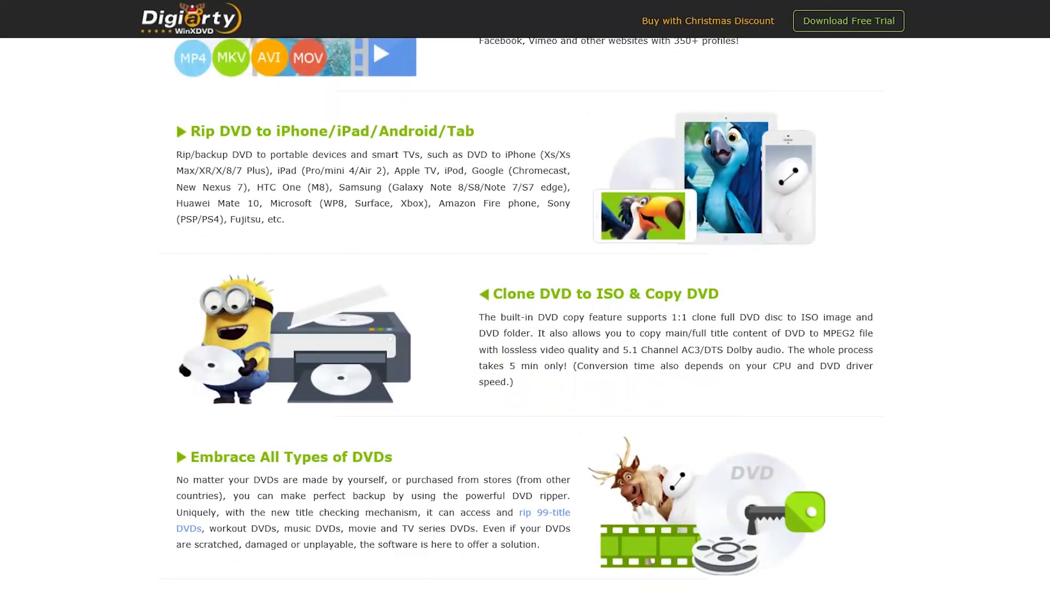
pyautogui.scroll(-3, 525, 314)
pyautogui.scroll(-18, 525, 314)
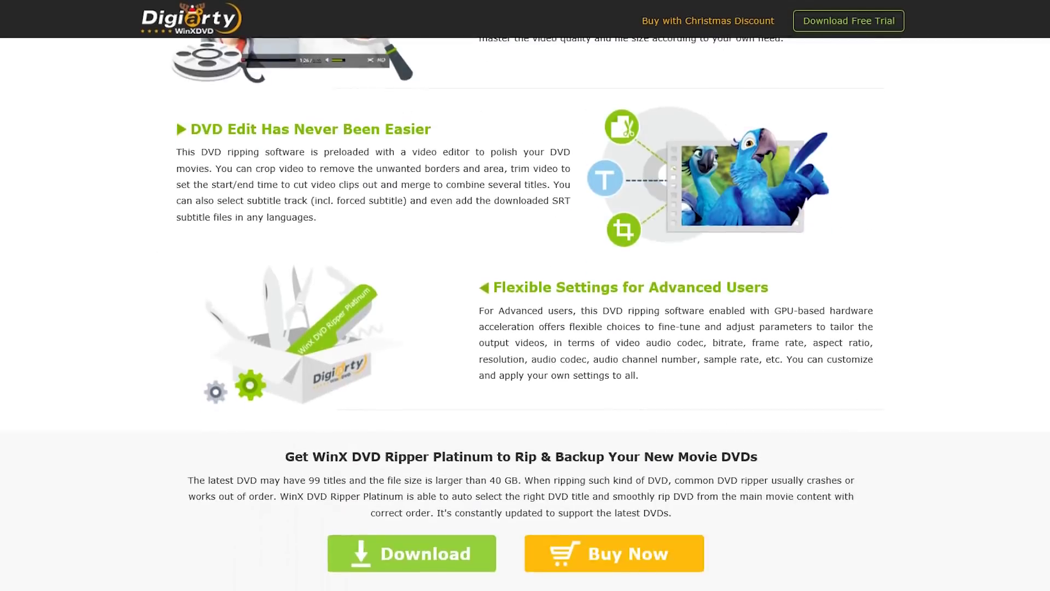
pyautogui.scroll(5, 525, 313)
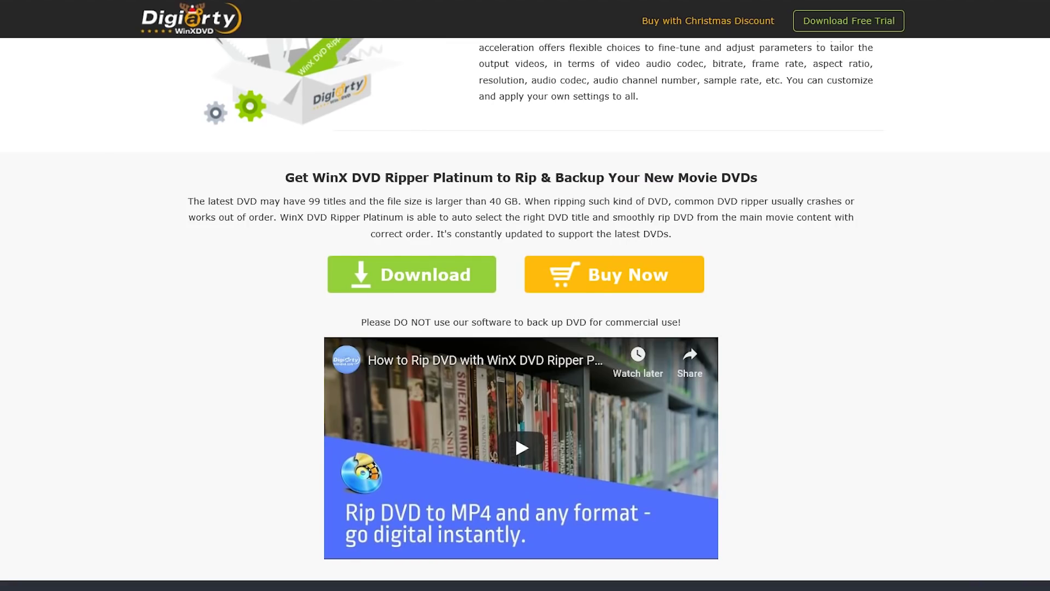
pyautogui.scroll(-6, 525, 313)
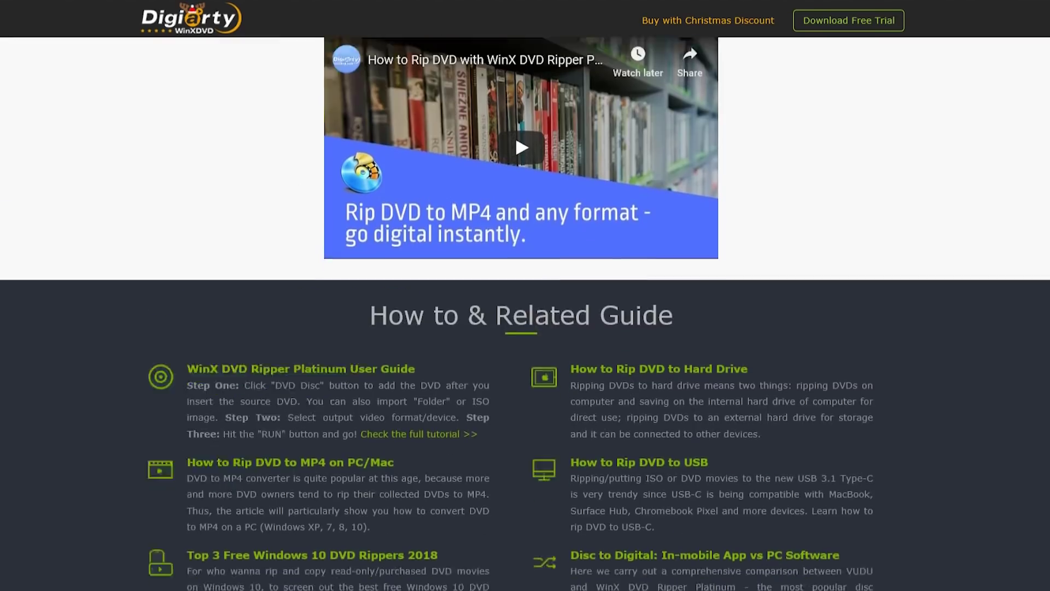
pyautogui.scroll(20, 525, 314)
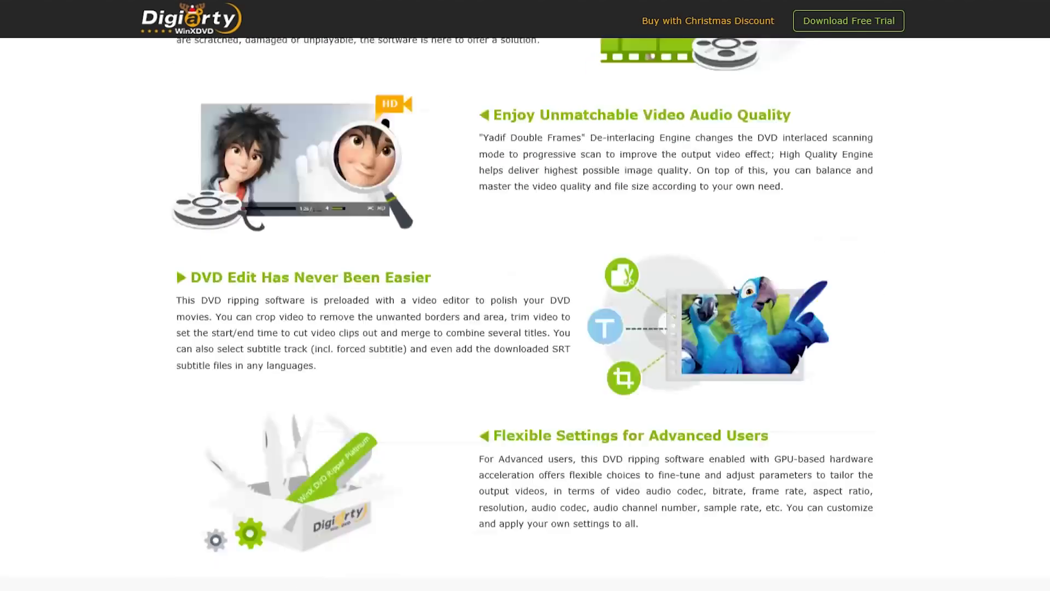
pyautogui.scroll(12, 525, 313)
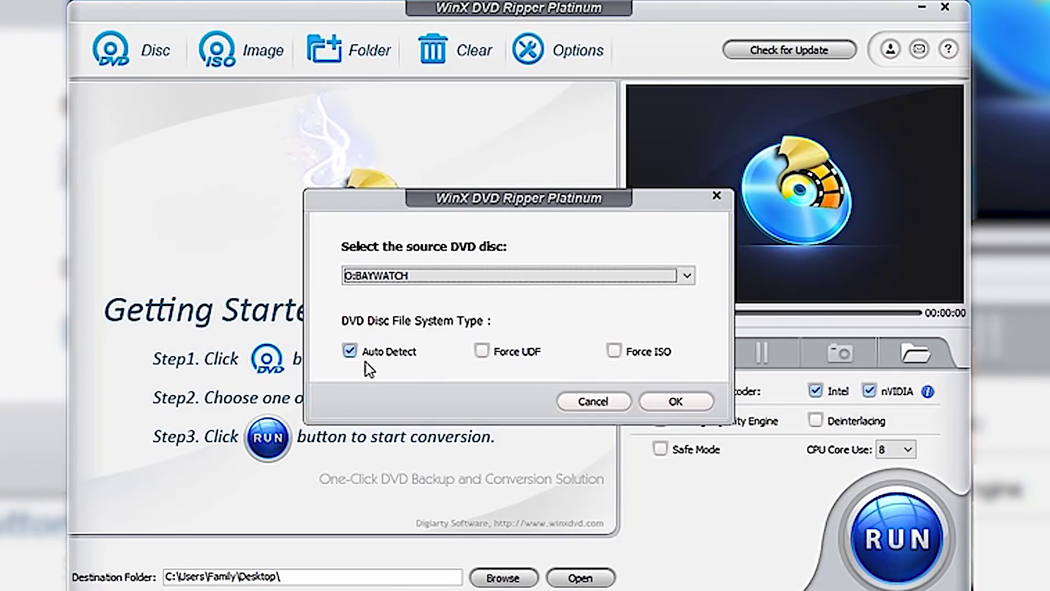
# Step: Load the O:BAYWATCH disc as the source, keeping Auto Detect checked
pyautogui.click(672, 402)
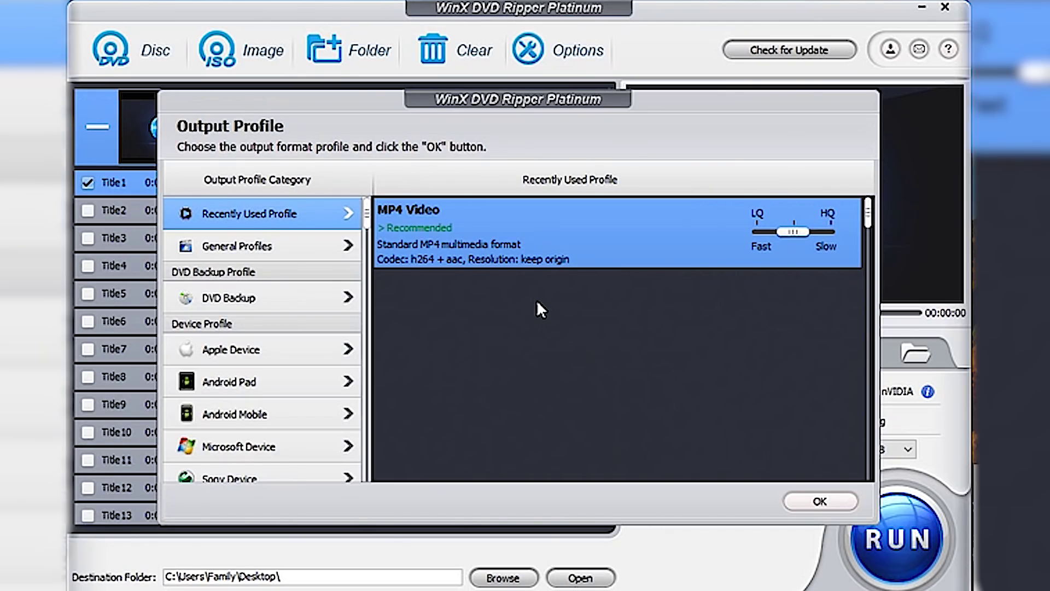
# Step: Pick MP4 Video under General Profiles so Title1 outputs to BAYWATCH.mp4
pyautogui.moveTo(352, 117); pyautogui.dragTo(544, 293)
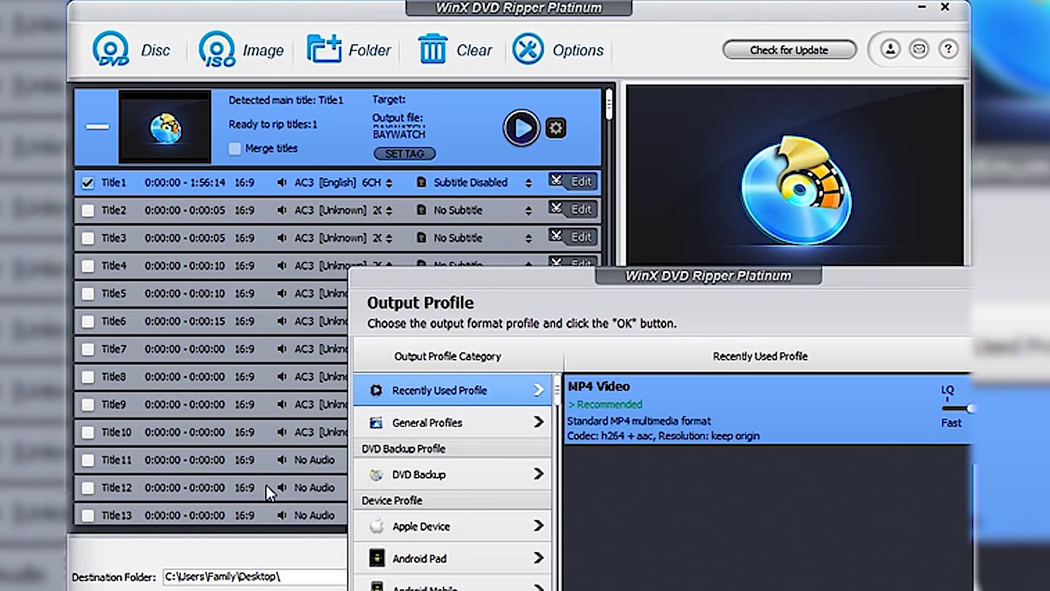
pyautogui.moveTo(446, 282); pyautogui.dragTo(547, 441)
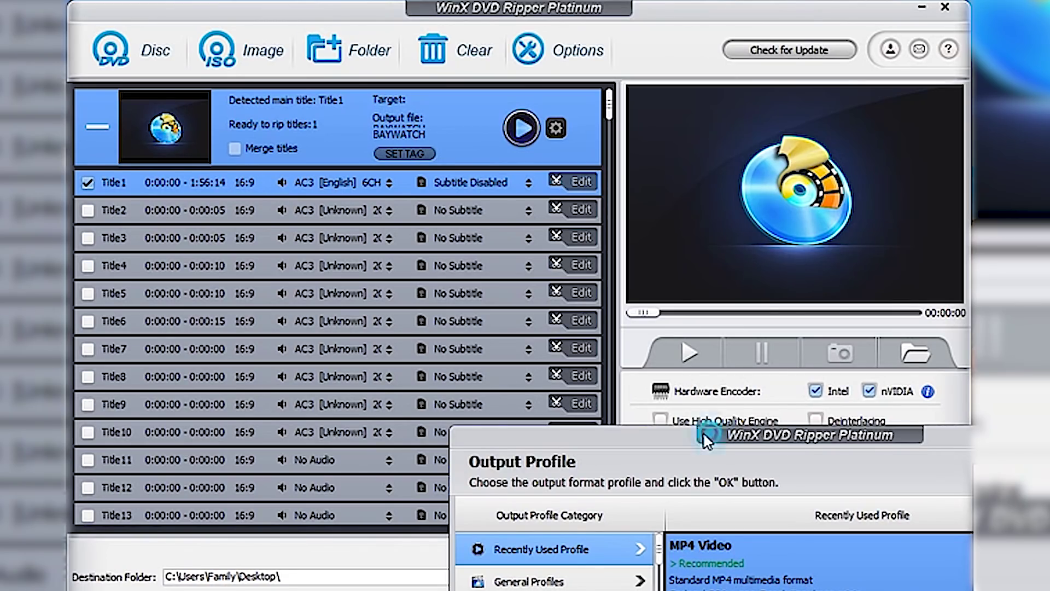
pyautogui.moveTo(704, 431); pyautogui.dragTo(447, 141)
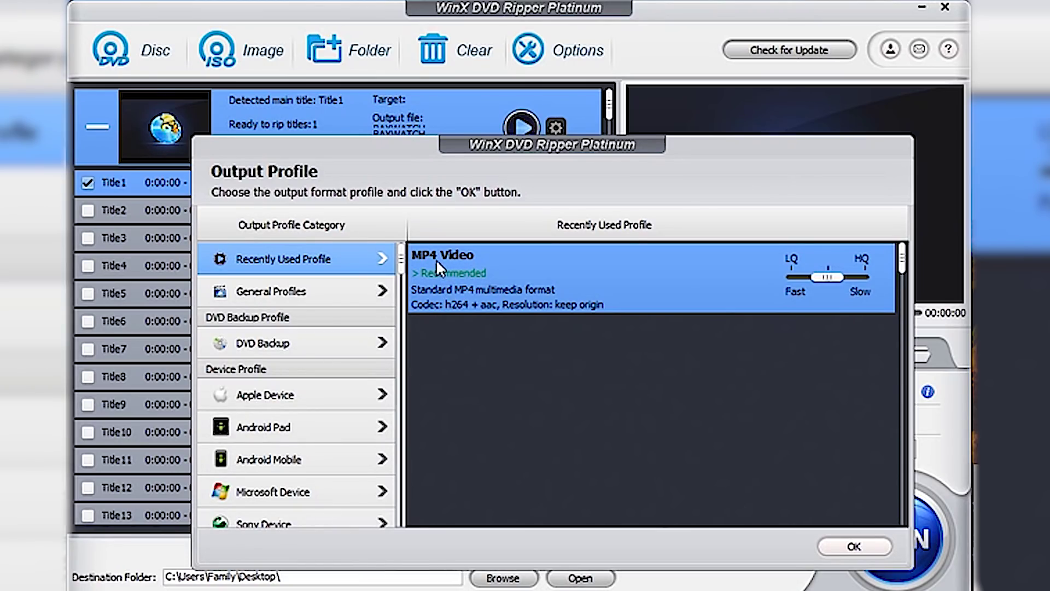
pyautogui.click(285, 290)
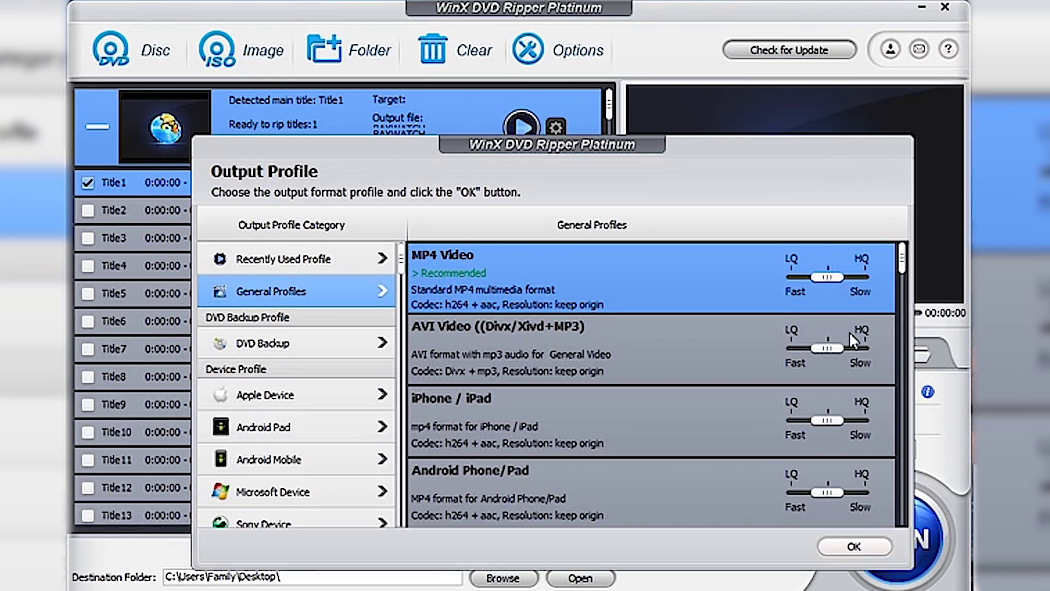
pyautogui.click(851, 545)
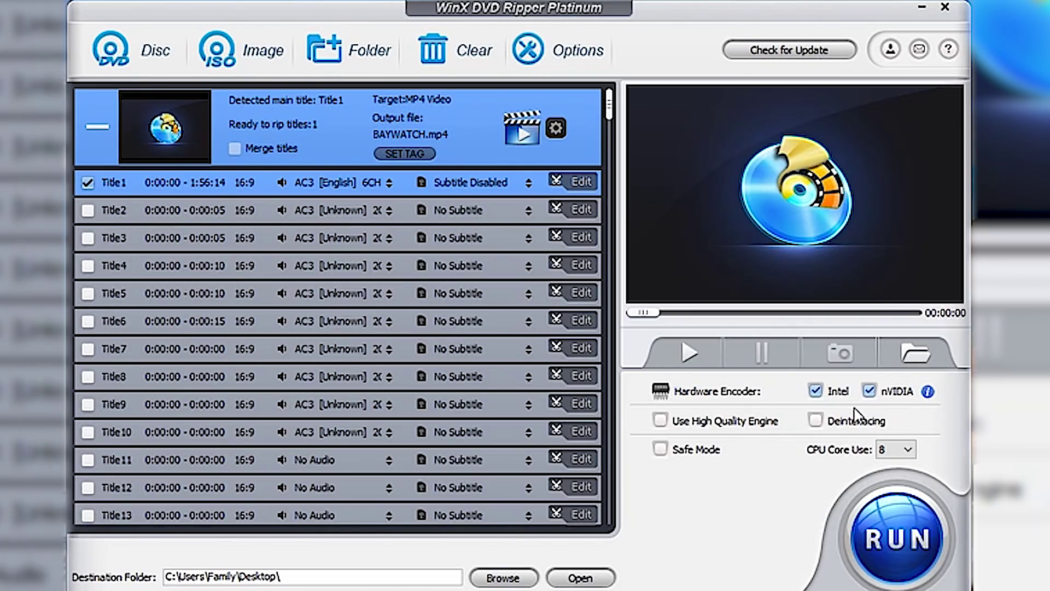
# Step: Enable the high quality engine and deinterlacing, leaving CPU core use at 8
pyautogui.click(661, 420)
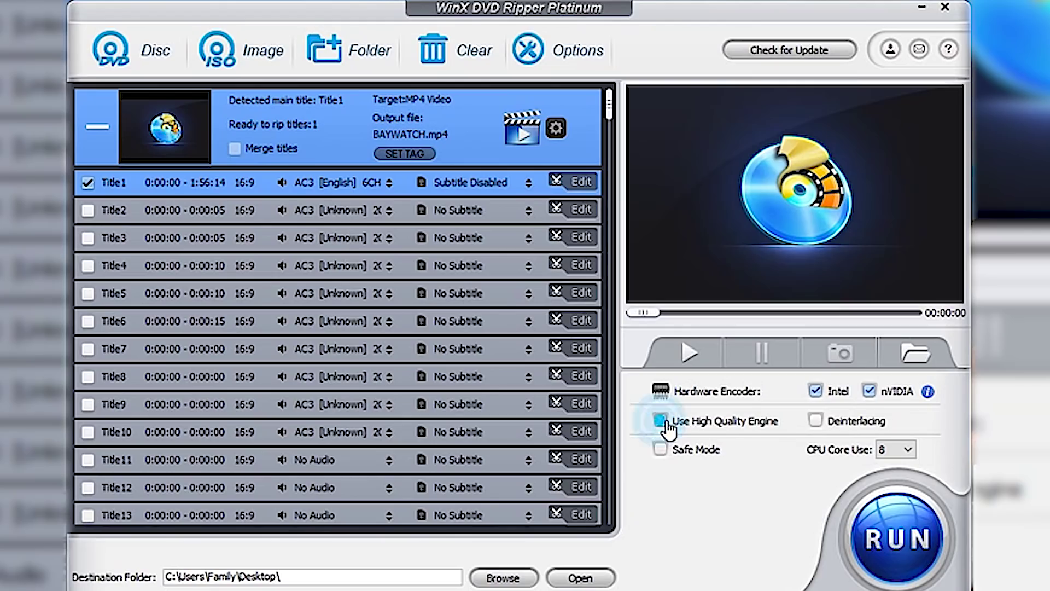
pyautogui.click(816, 420)
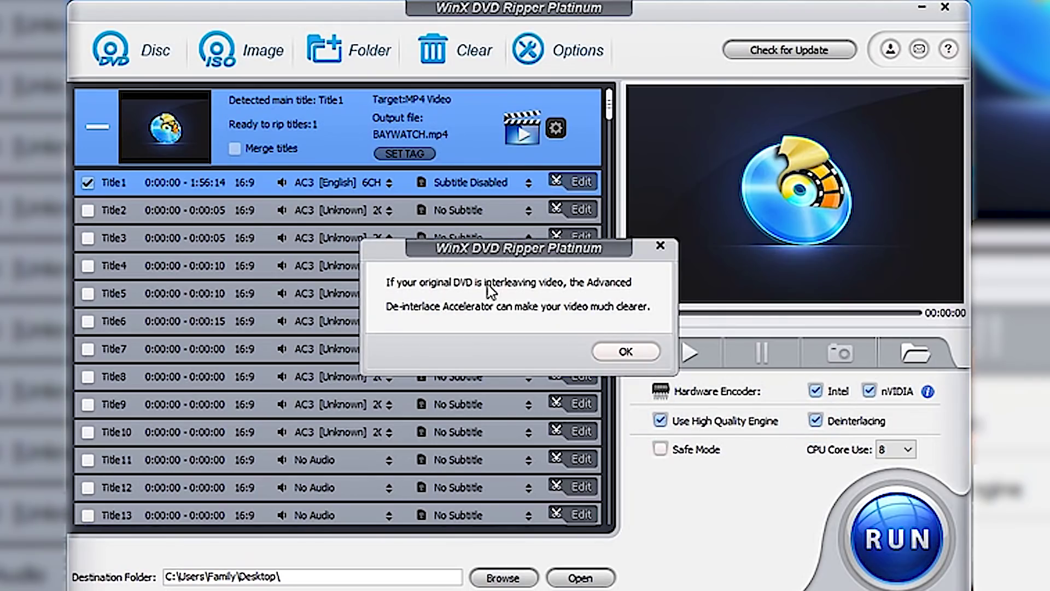
pyautogui.click(624, 351)
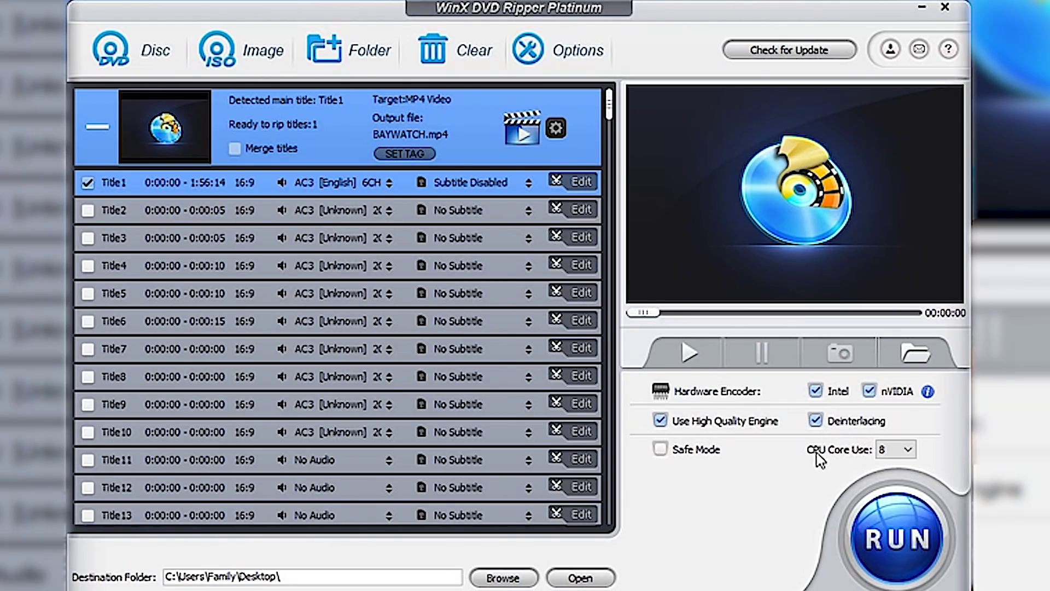
pyautogui.click(906, 451)
pyautogui.click(908, 450)
# Step: Rip Title1 to BAYWATCH_Title1.mp4 and acknowledge the 'All jobs have been completed' message
pyautogui.click(904, 542)
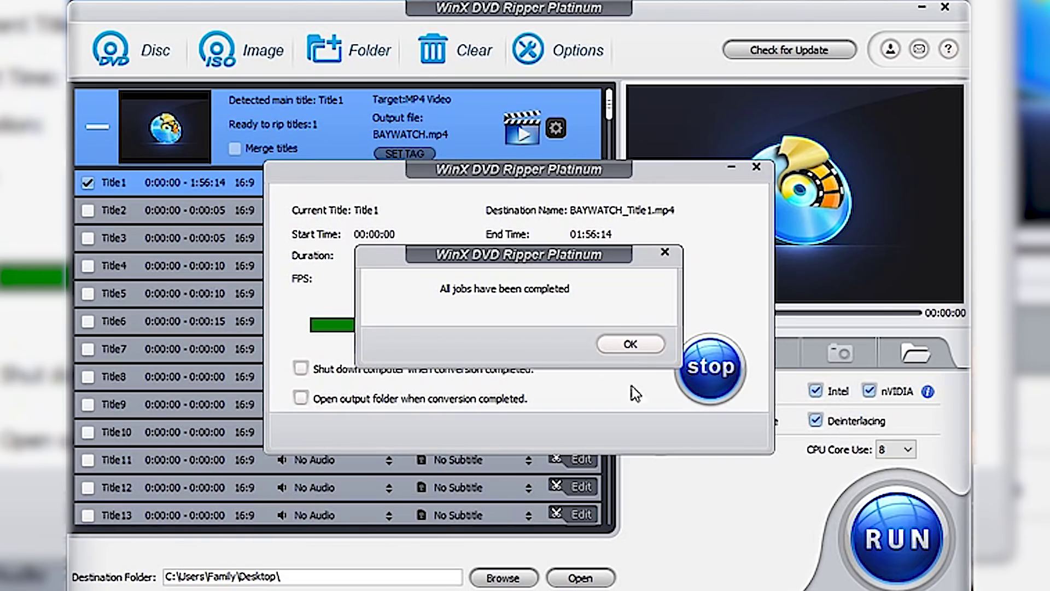
pyautogui.click(622, 350)
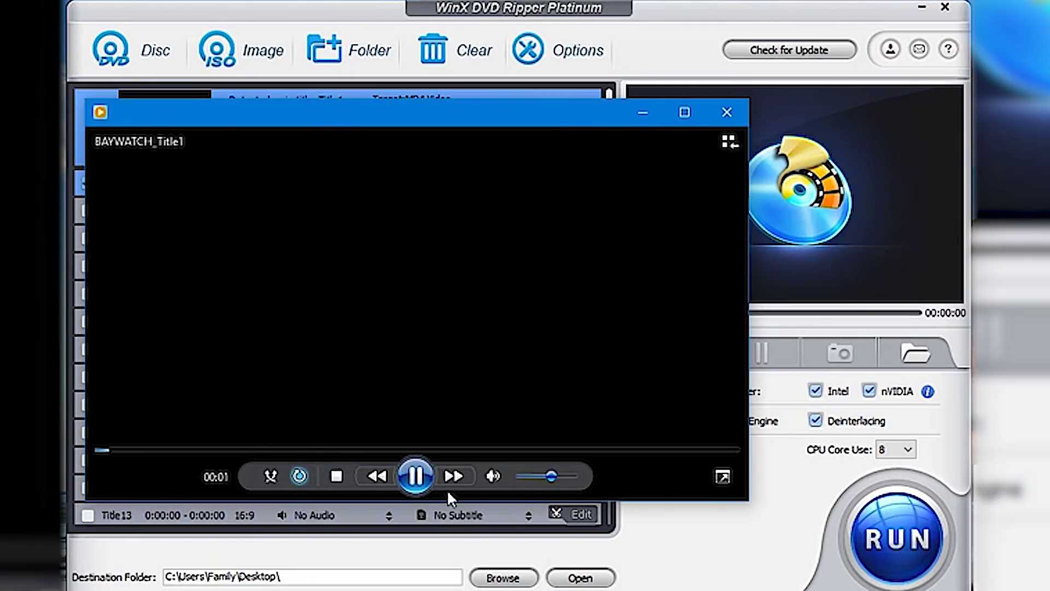
# Step: Lower, then turn up the playback volume of BAYWATCH_Title1 on the slider
pyautogui.click(523, 477)
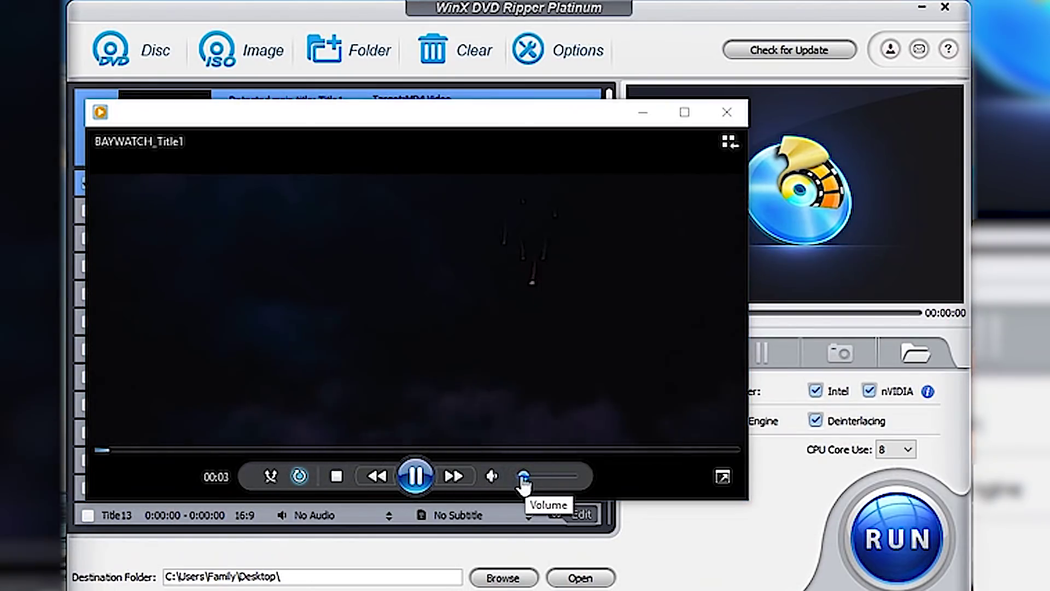
pyautogui.click(544, 483)
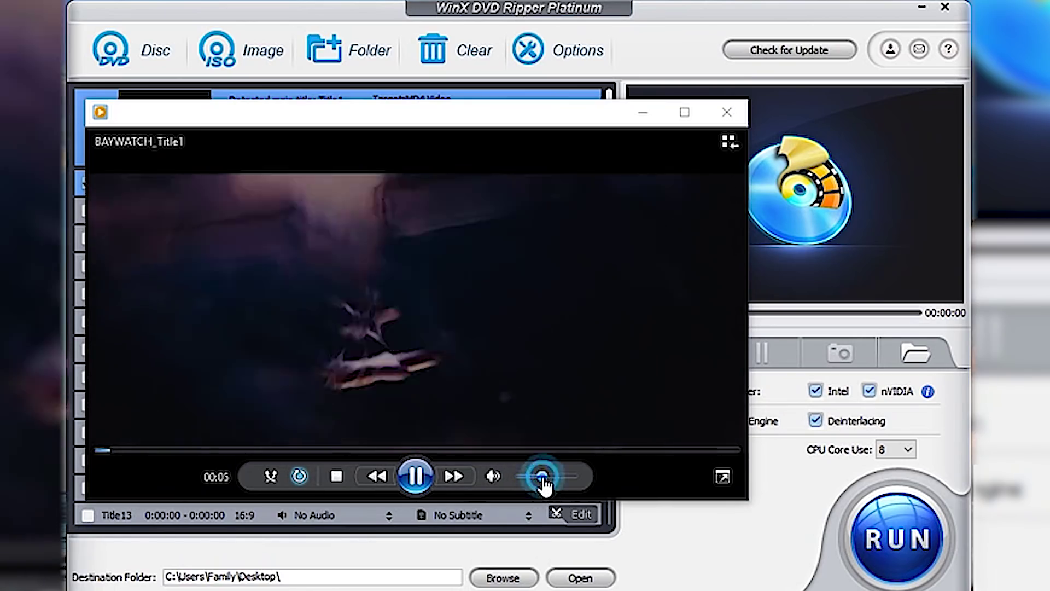
pyautogui.click(559, 484)
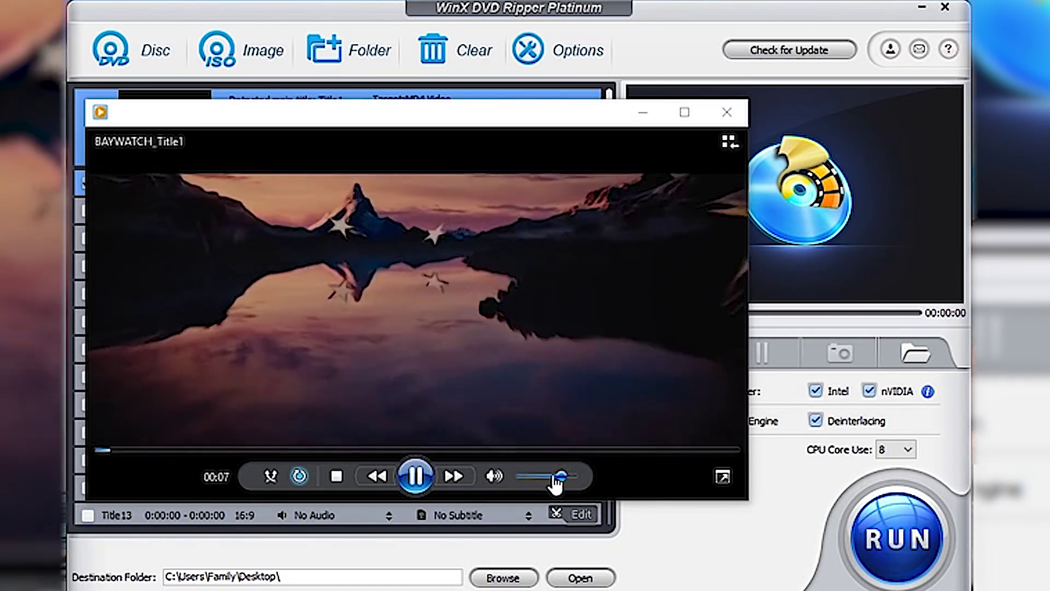